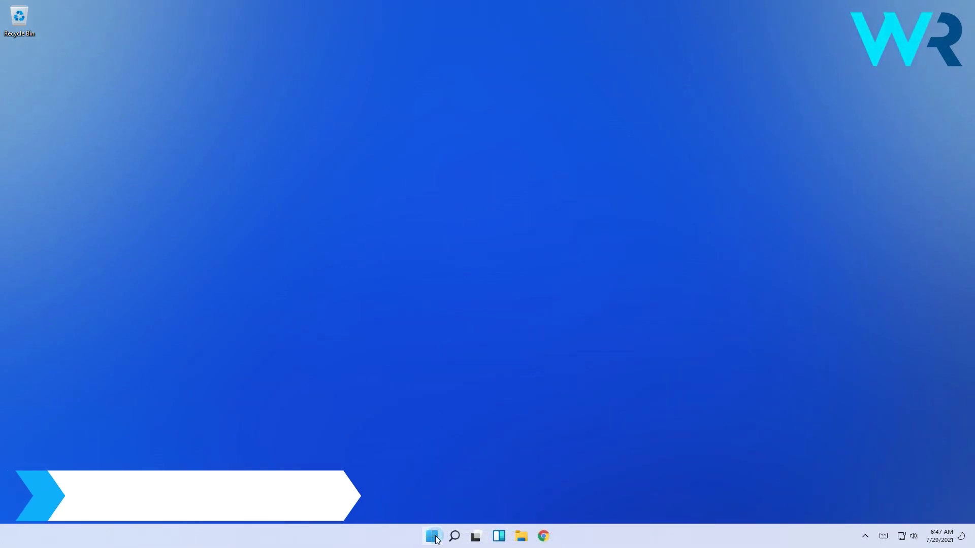
- Open Registry Editor at HKEY_CURRENT_USER\AppEvents\EventLabels\WindowsLogon
click(432, 536)
text(regedit)
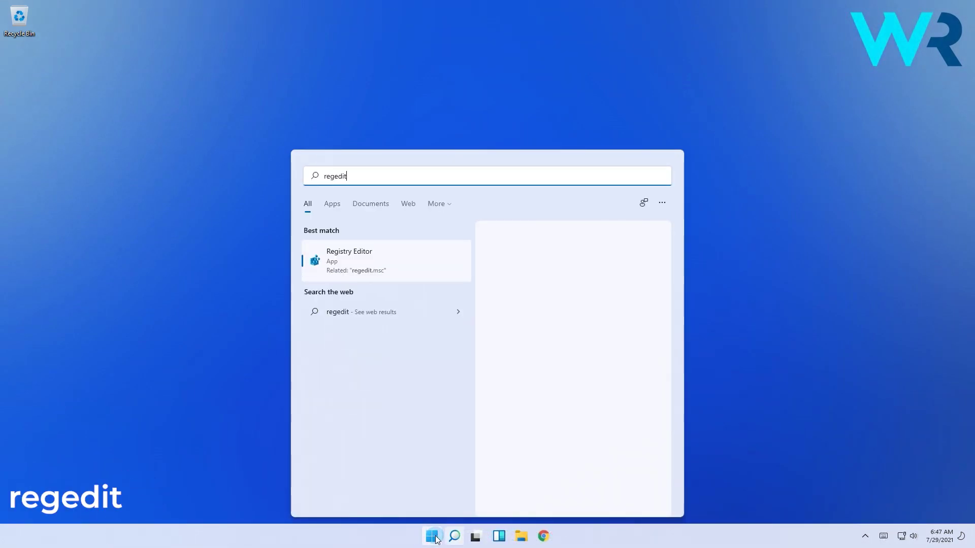
click(349, 247)
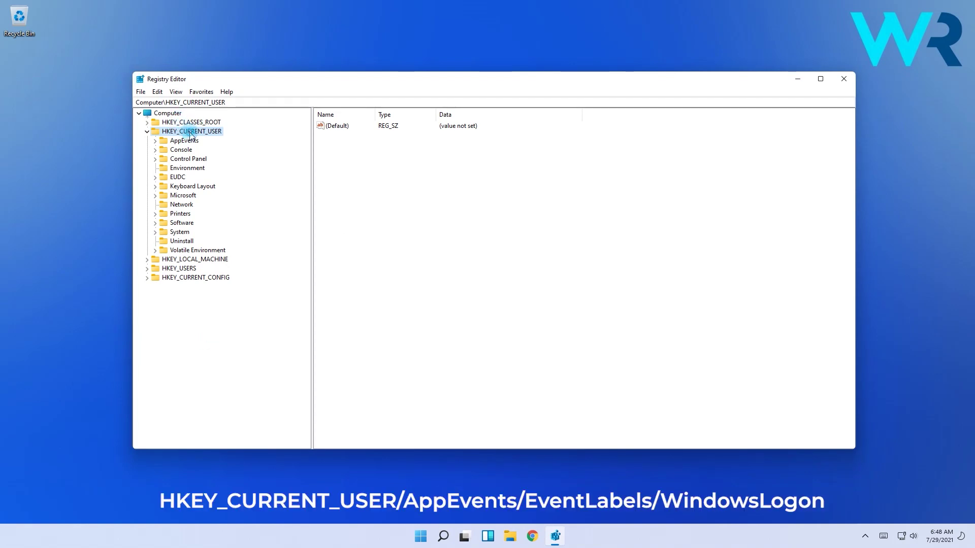
click(174, 141)
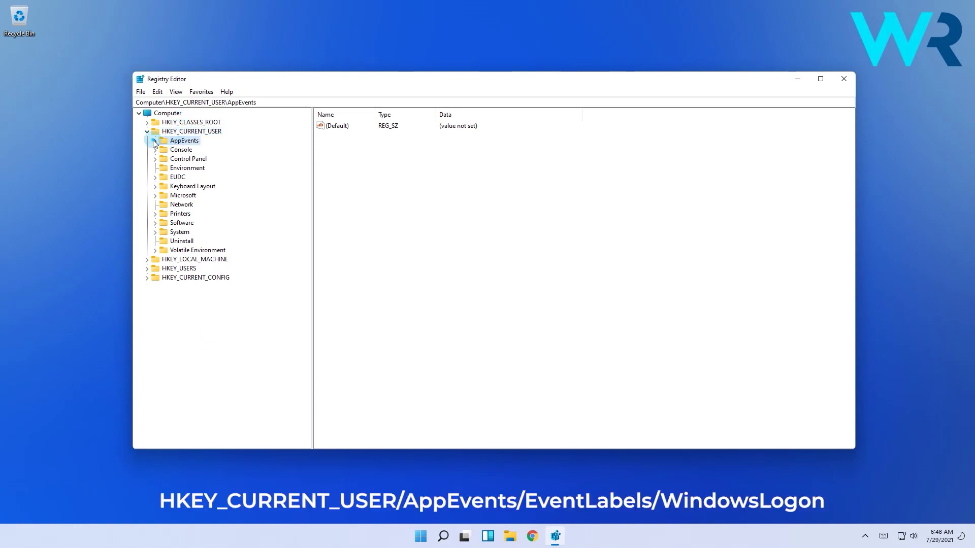
click(183, 150)
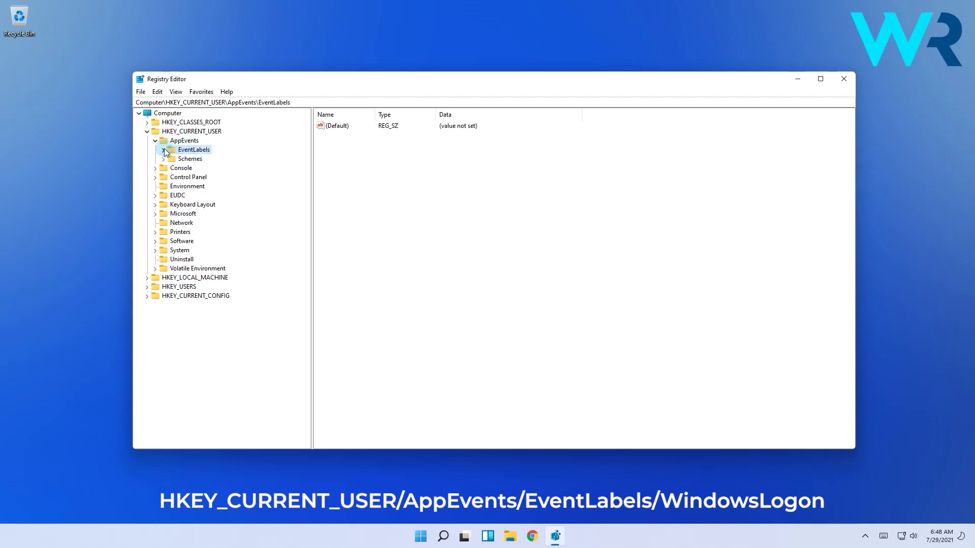
scroll(204, 324, down, 10)
click(205, 314)
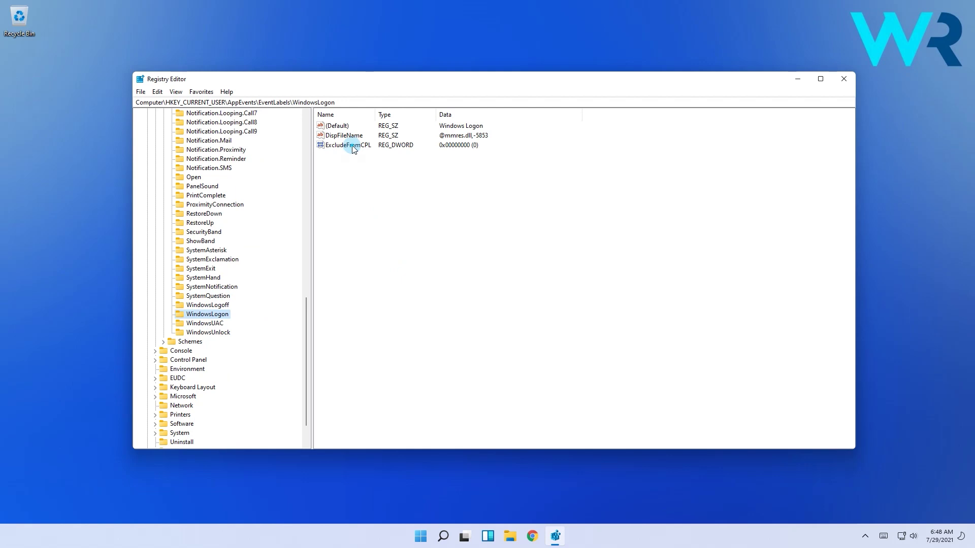
- Confirm ExcludeFromCPL stays 0, then close Registry Editor
double_click(352, 146)
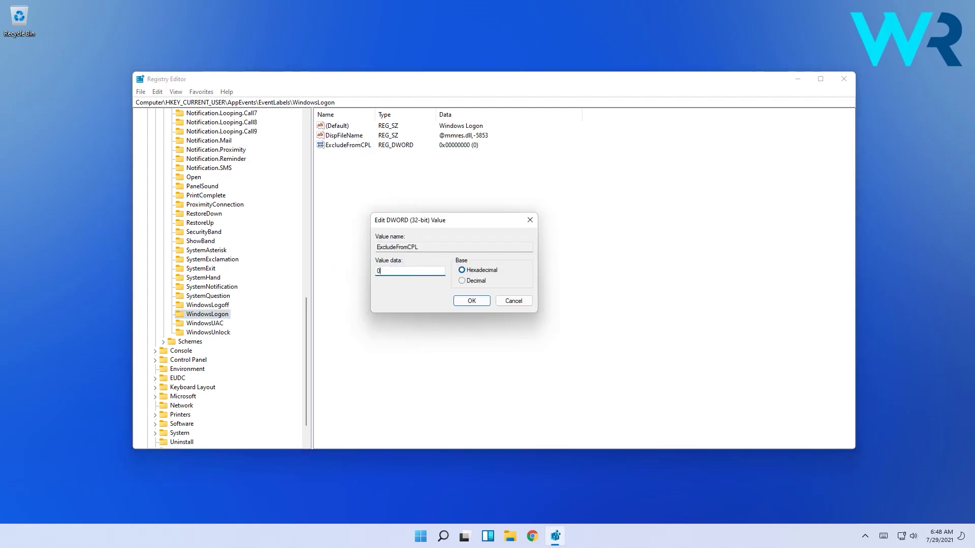
click(468, 300)
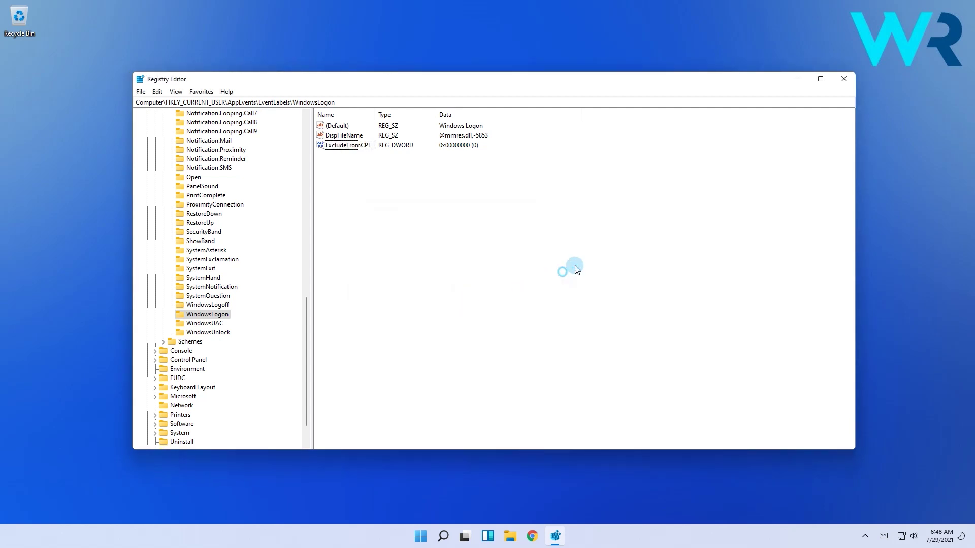
click(844, 79)
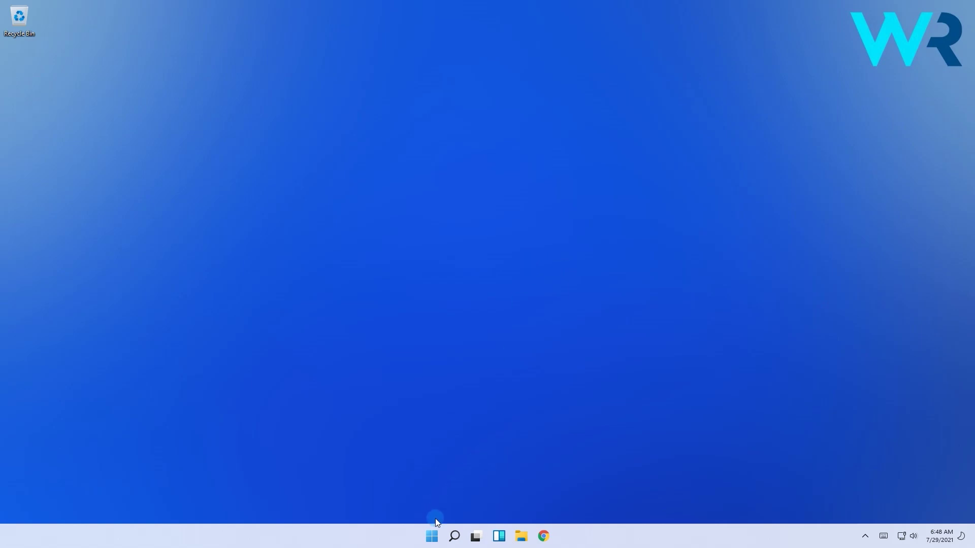
- Open Change system sounds and tick Play Windows Startup sound
click(430, 537)
text(change syst)
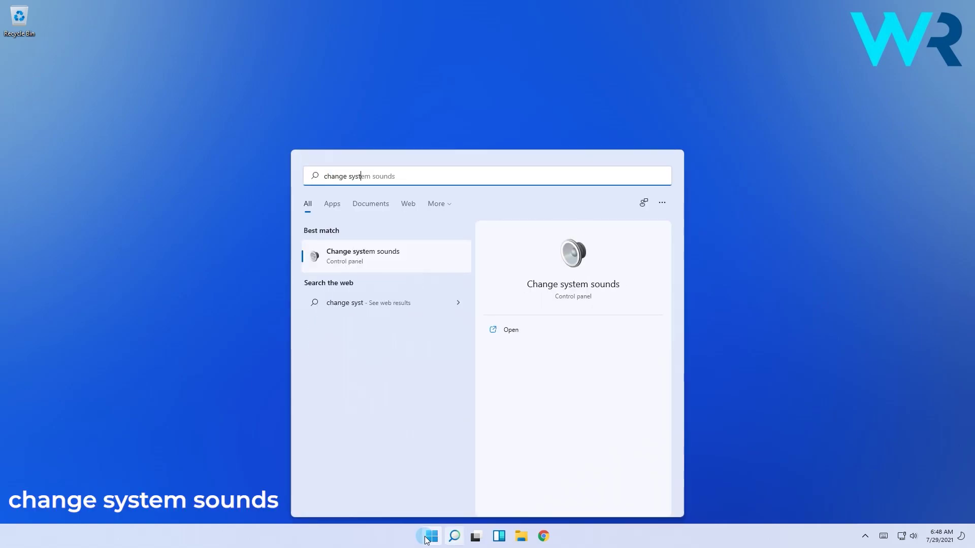
text(em sounds)
click(373, 256)
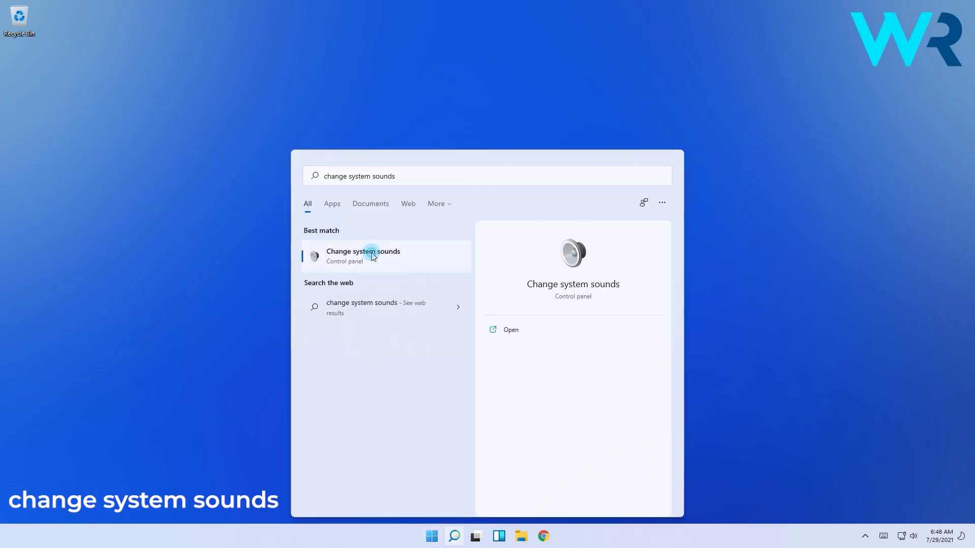
drag(183, 66, 487, 151)
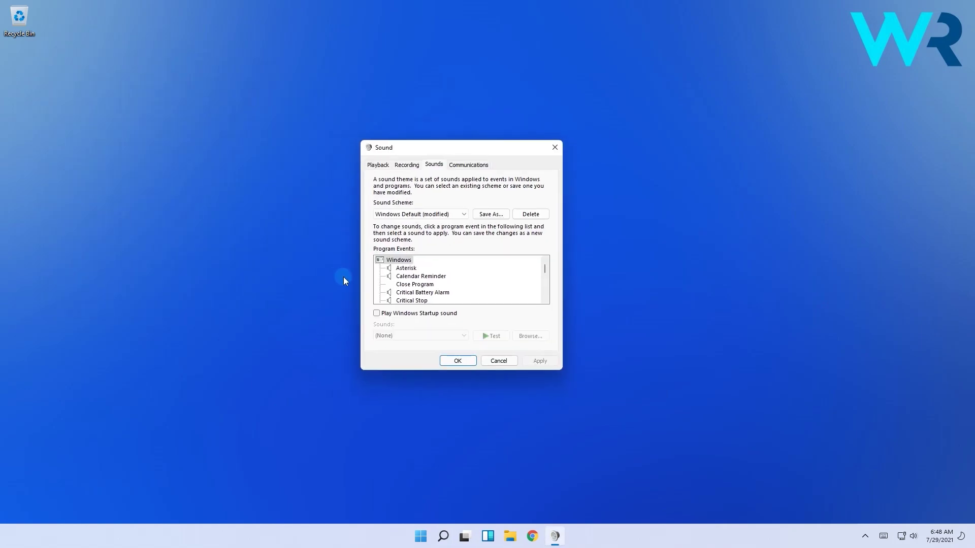
click(377, 313)
scroll(435, 279, down, 2)
scroll(441, 280, down, 2)
scroll(440, 280, down, 2)
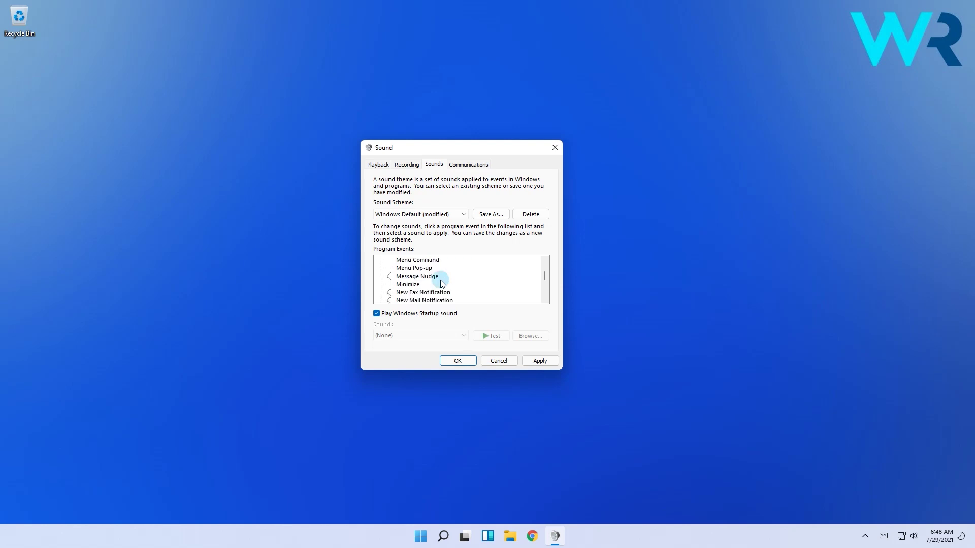
scroll(441, 280, down, 1)
scroll(440, 279, down, 3)
- Assign Windows Logon.wav to the Windows Logon event, preview it, and apply
click(418, 276)
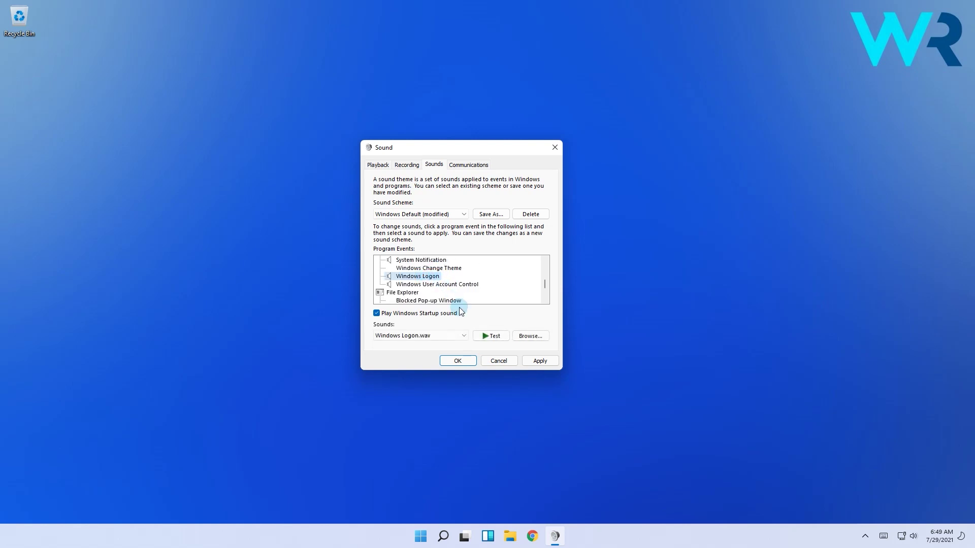
click(461, 339)
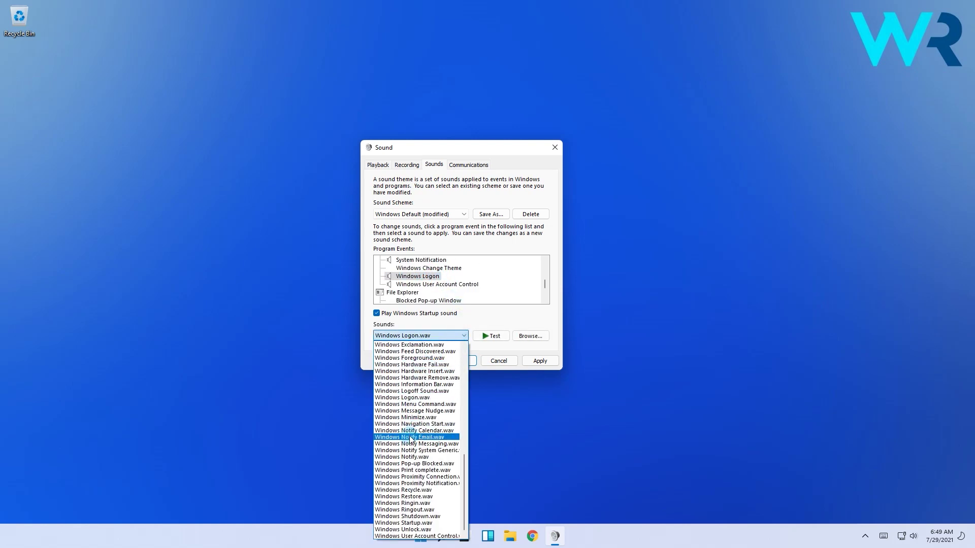
click(414, 431)
click(491, 337)
click(449, 336)
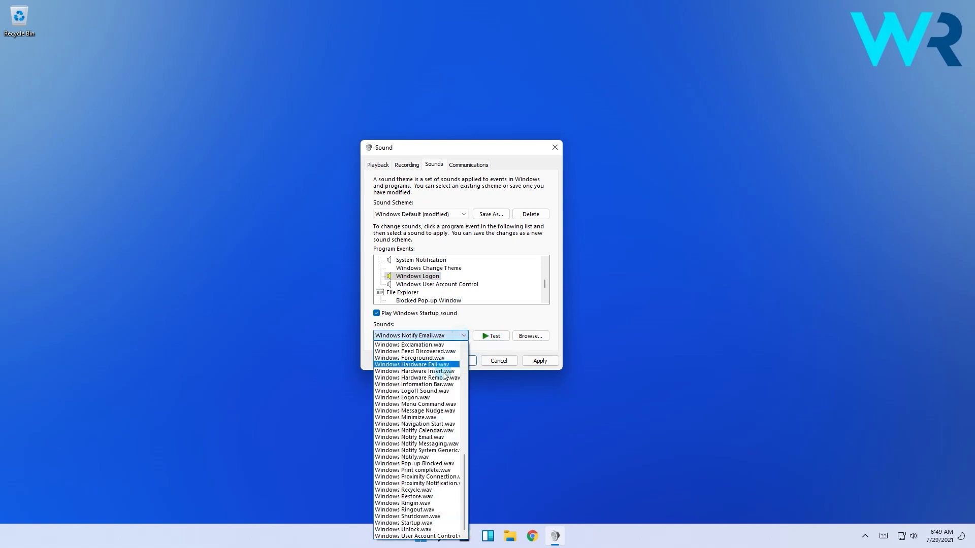
click(418, 397)
click(486, 336)
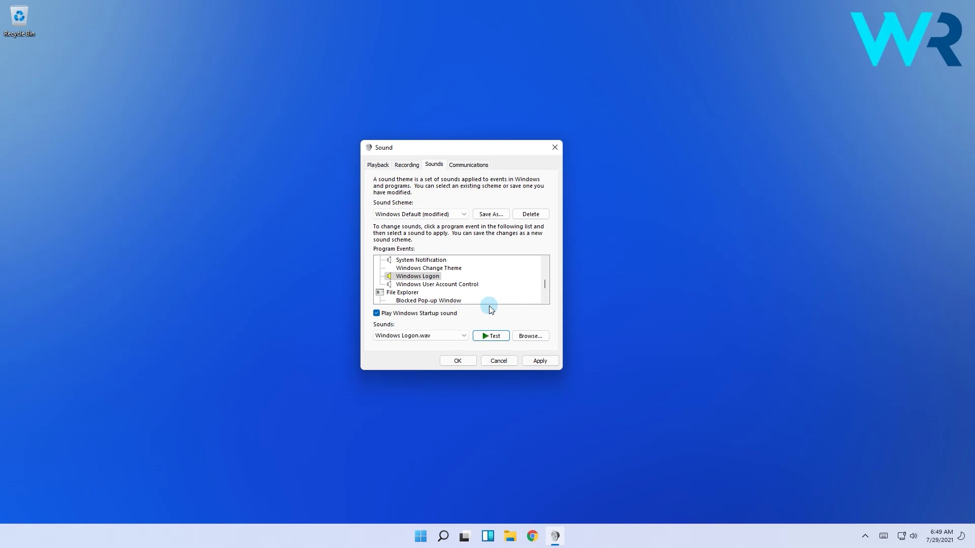
click(543, 363)
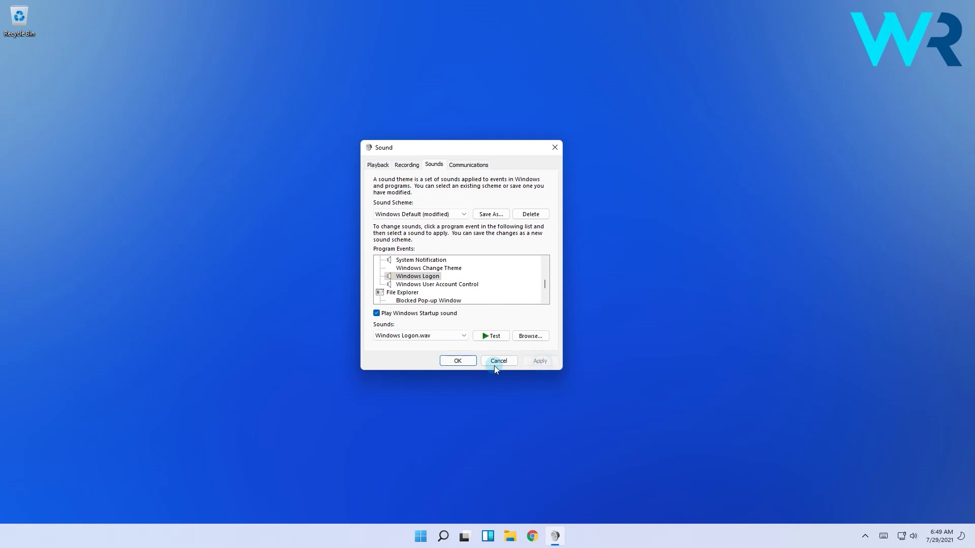
click(462, 366)
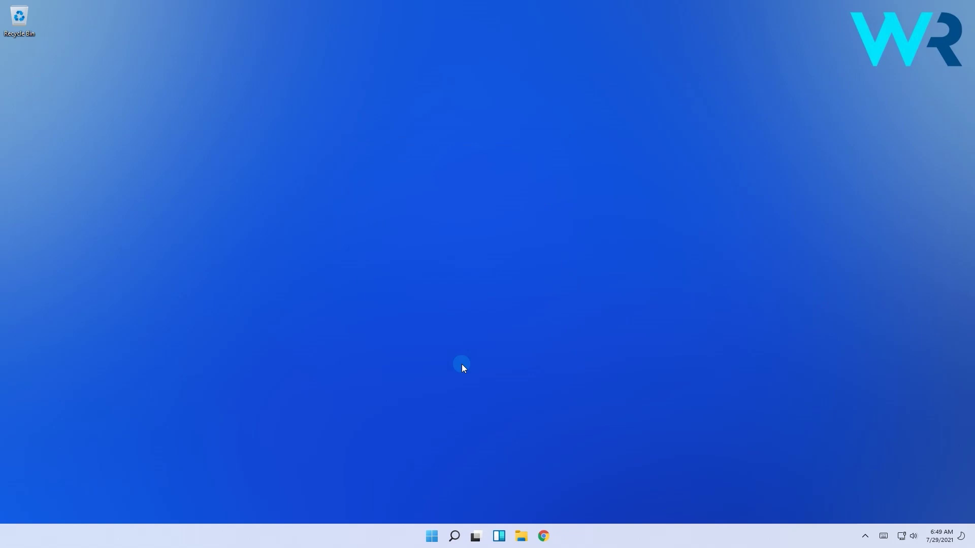
- Untick Play Windows Startup sound in Change system sounds and save
click(431, 537)
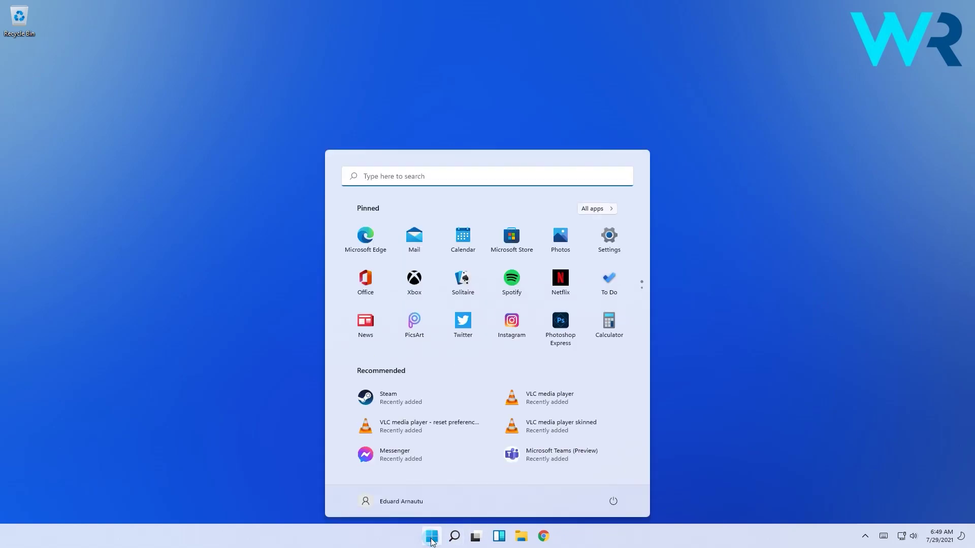
text(change system sounds)
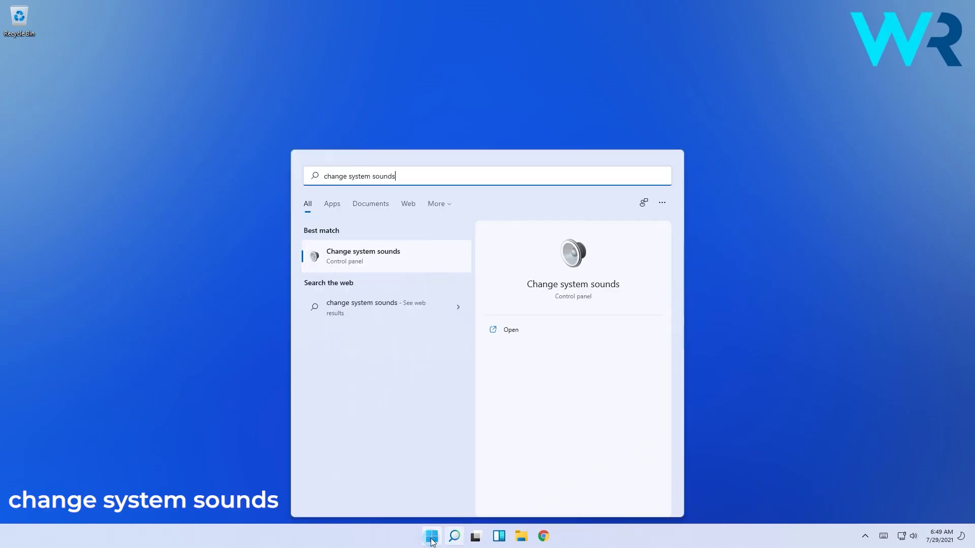
click(354, 256)
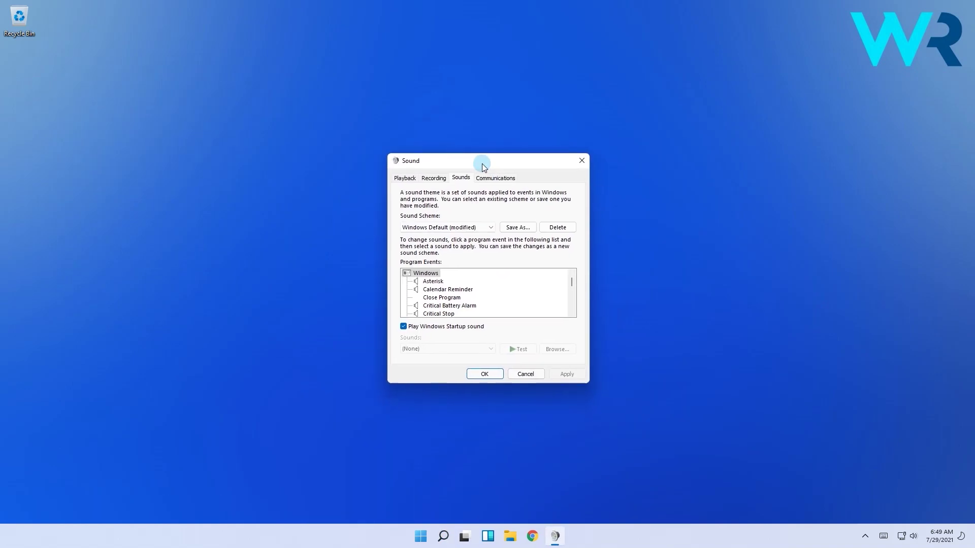
click(403, 327)
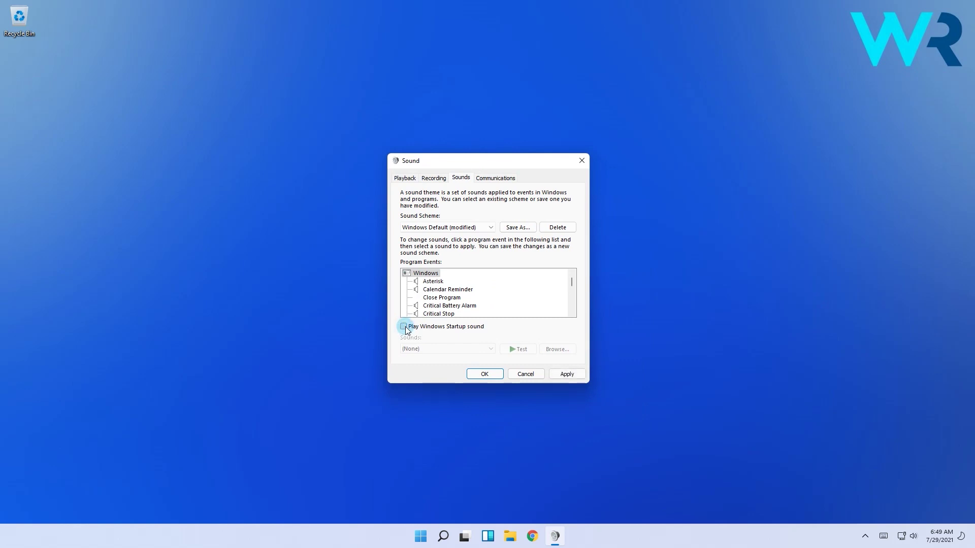
click(564, 375)
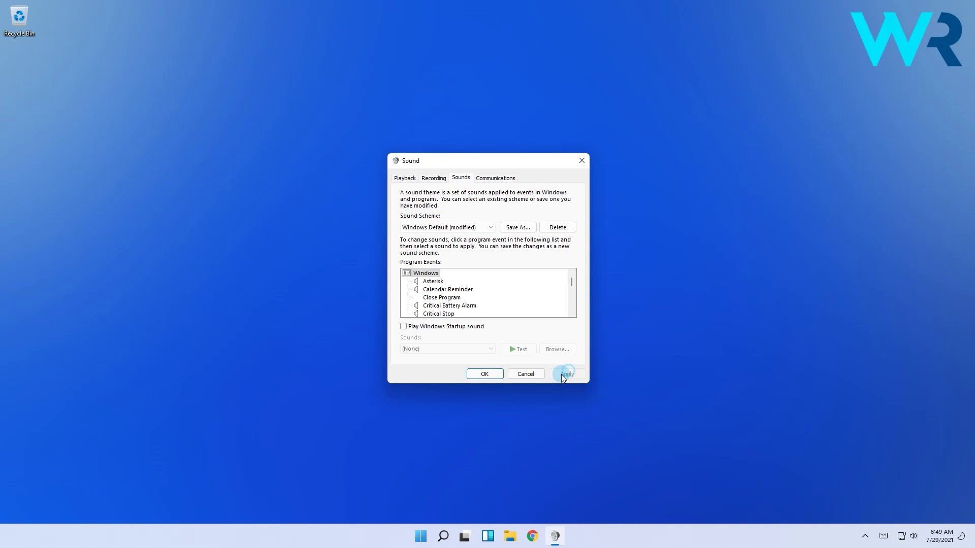
click(484, 373)
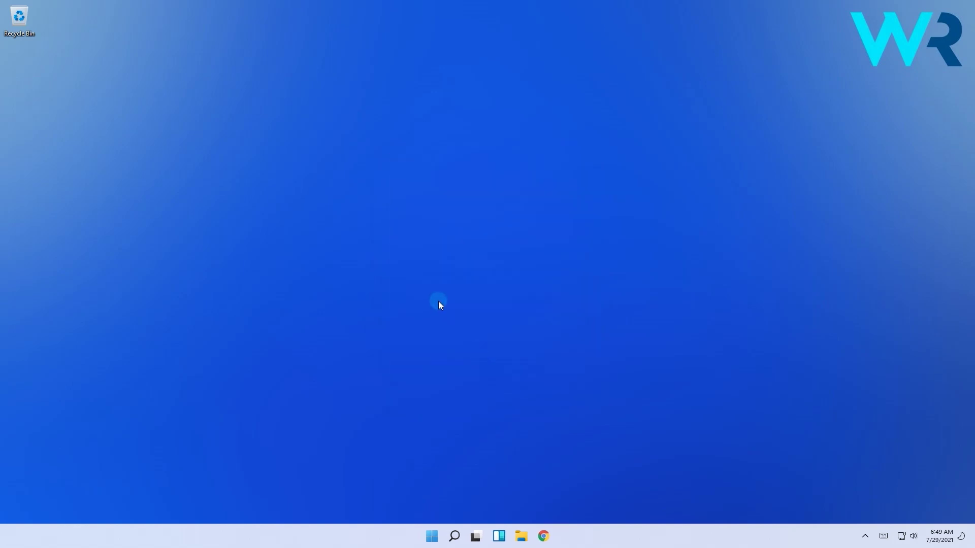
- Launch Registry Editor and select the HKEY_LOCAL_MACHINE hive
click(431, 536)
text(reg)
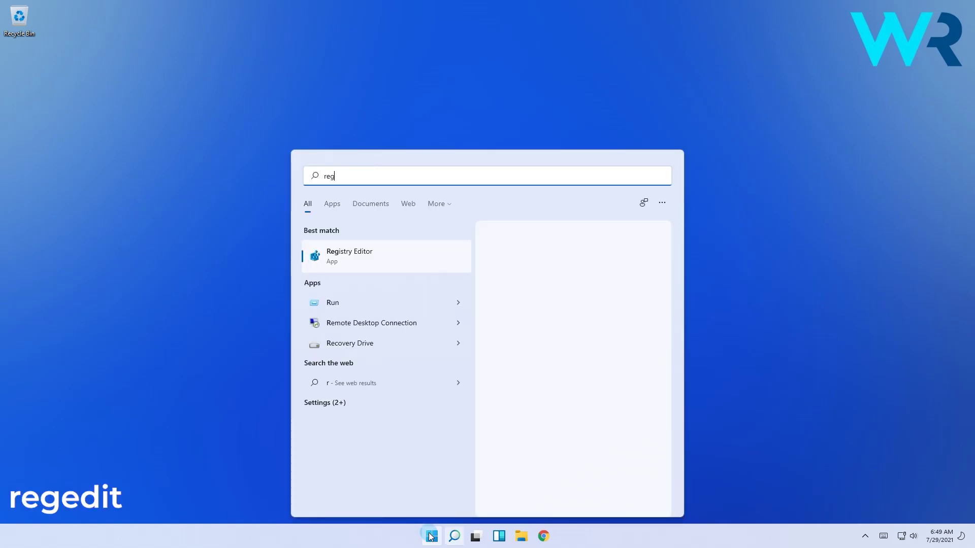
text(edit)
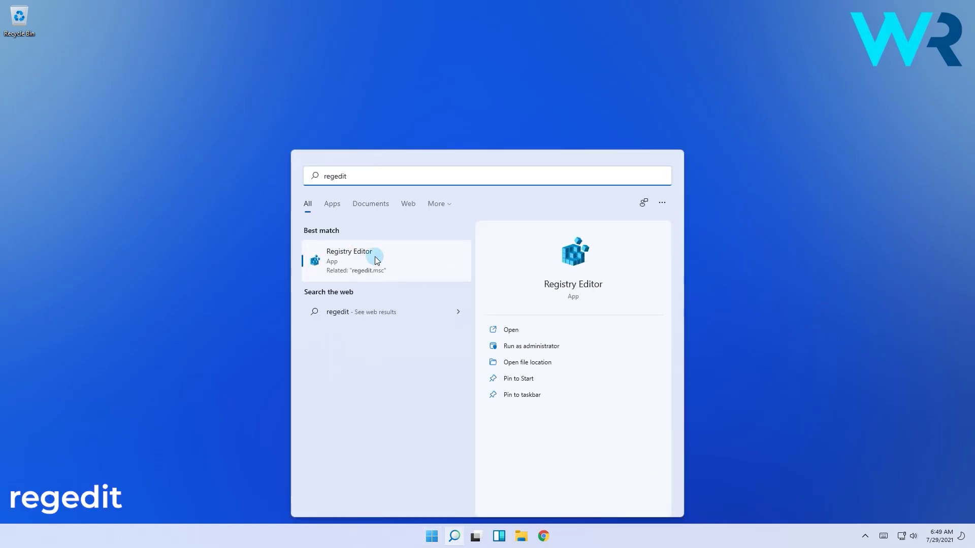
click(375, 257)
click(187, 140)
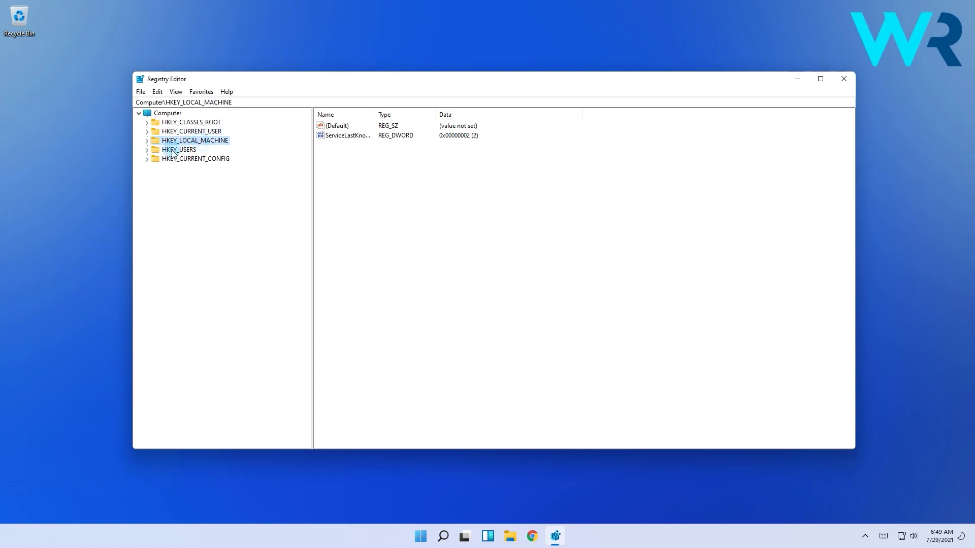
- Navigate to SOFTWARE\Microsoft\Windows\CurrentVersion\Authentication\LogonUI\BootAnimation, showing DisableStartupSound set to 1
click(147, 140)
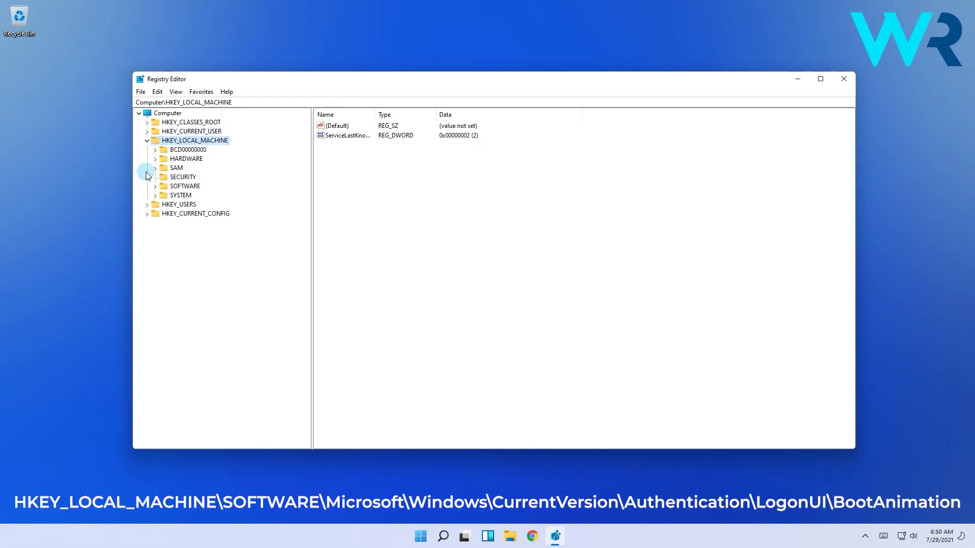
click(170, 186)
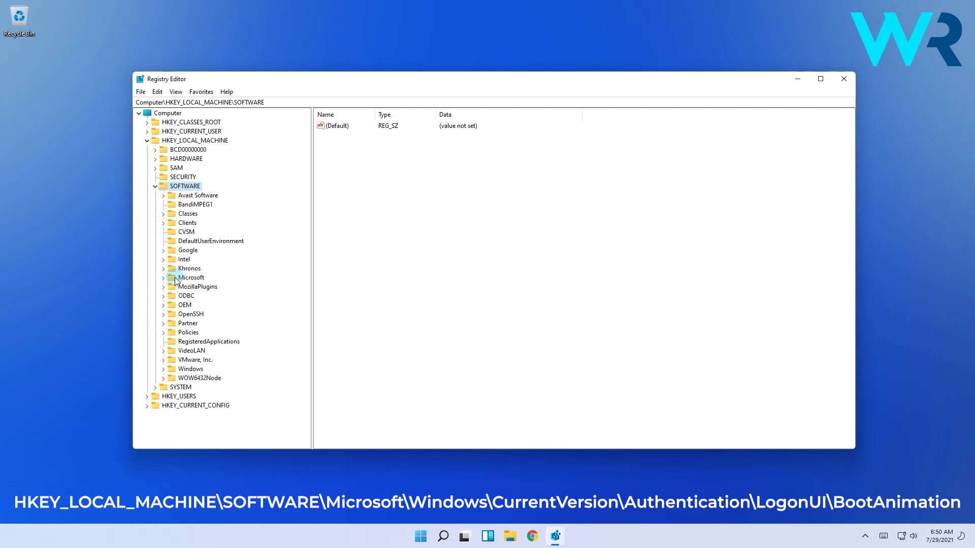
click(162, 278)
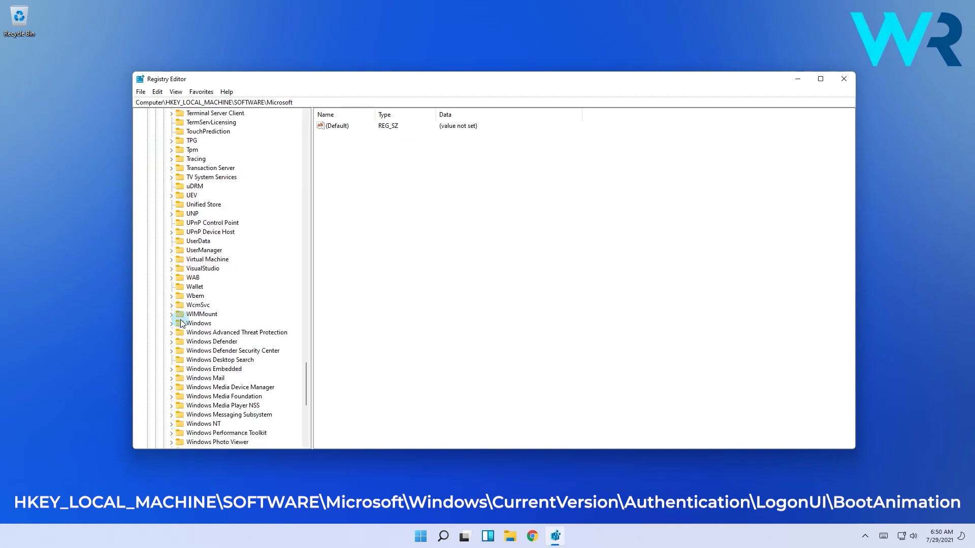
click(195, 323)
click(170, 324)
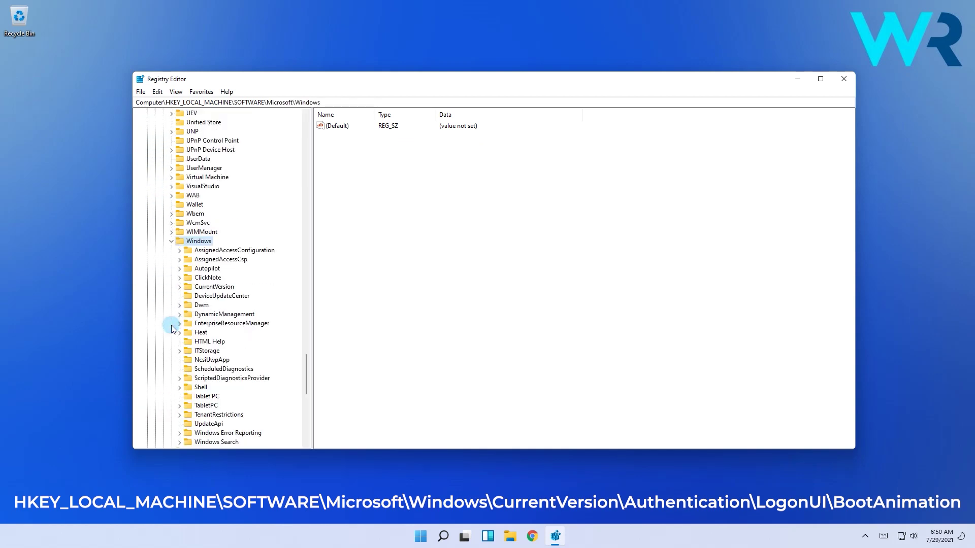
click(210, 286)
click(179, 286)
click(222, 251)
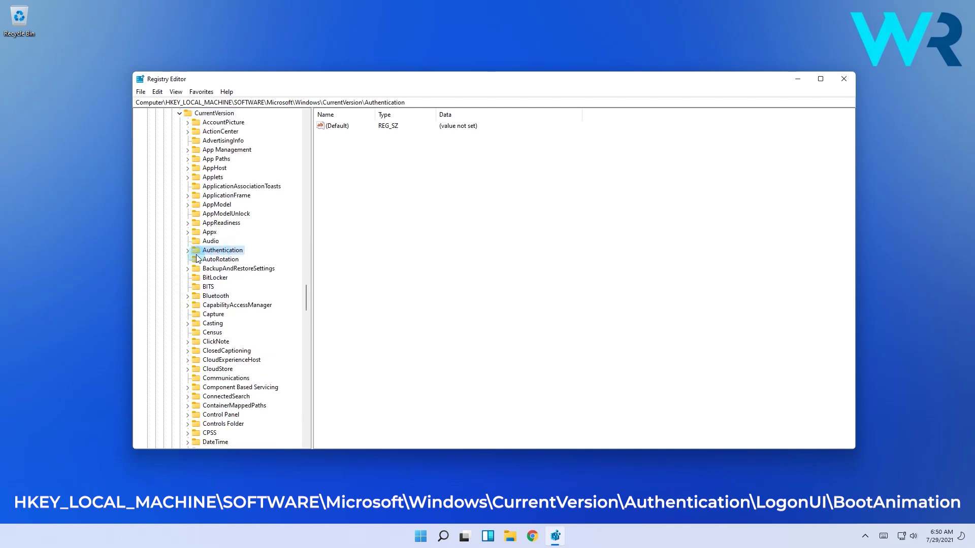
click(188, 251)
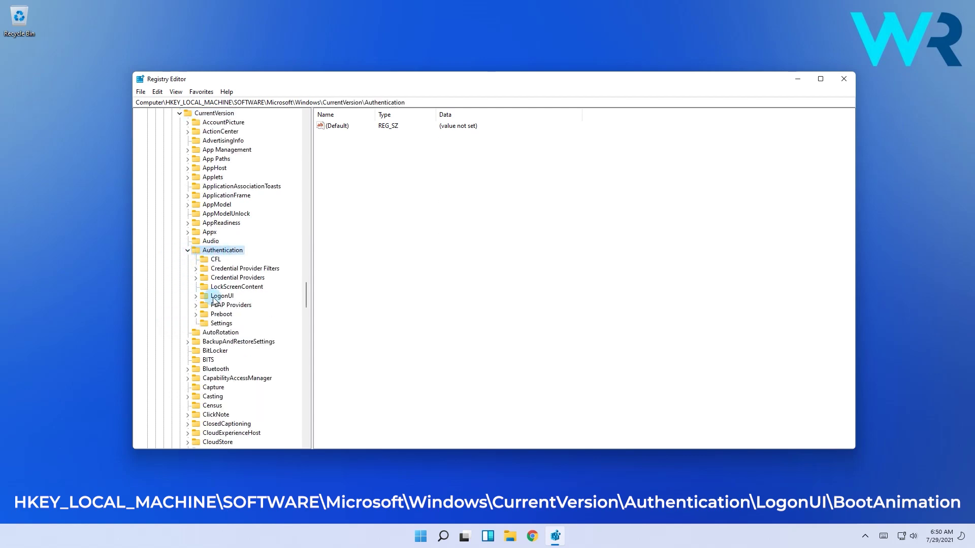
click(215, 296)
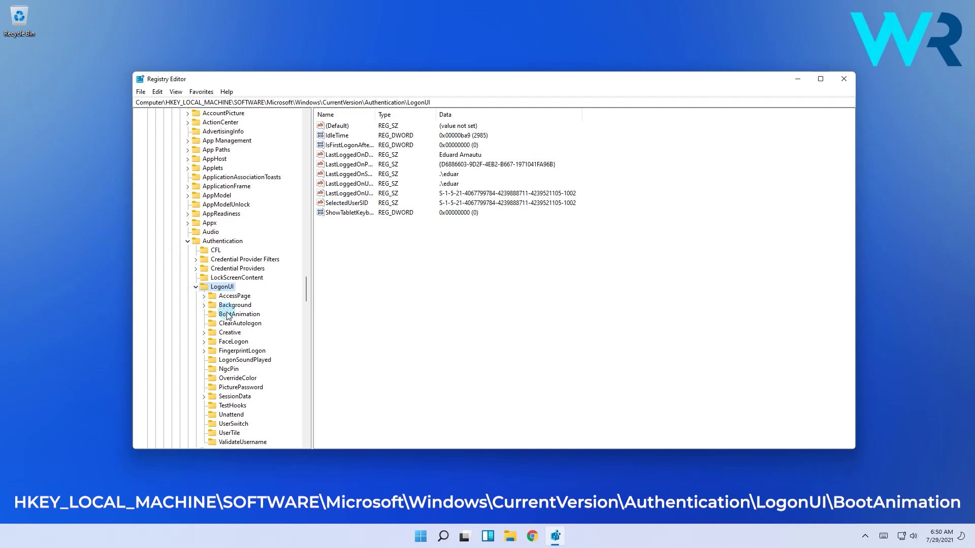
click(229, 314)
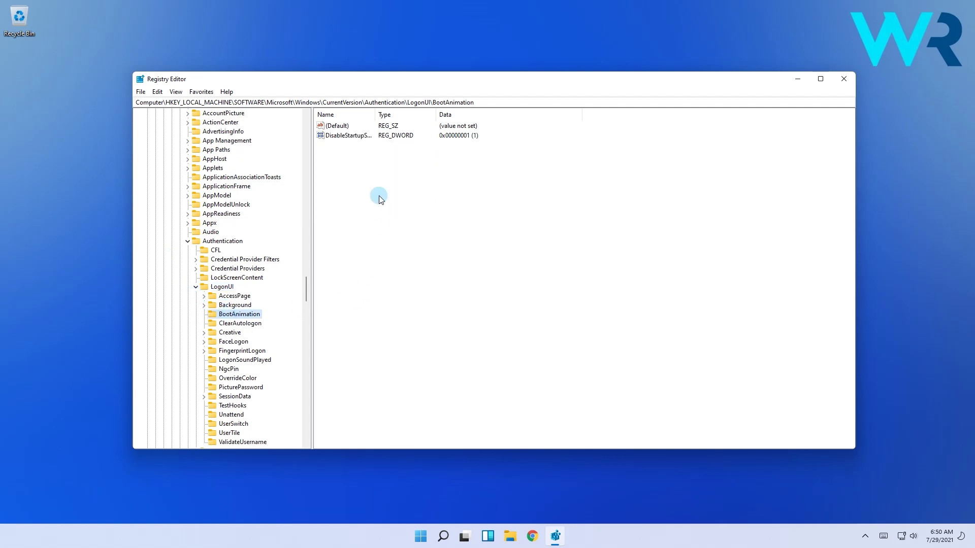
- Change DisableStartupSound's value data from 1 to 0, then search Start for gpedit
double_click(362, 136)
text(1)
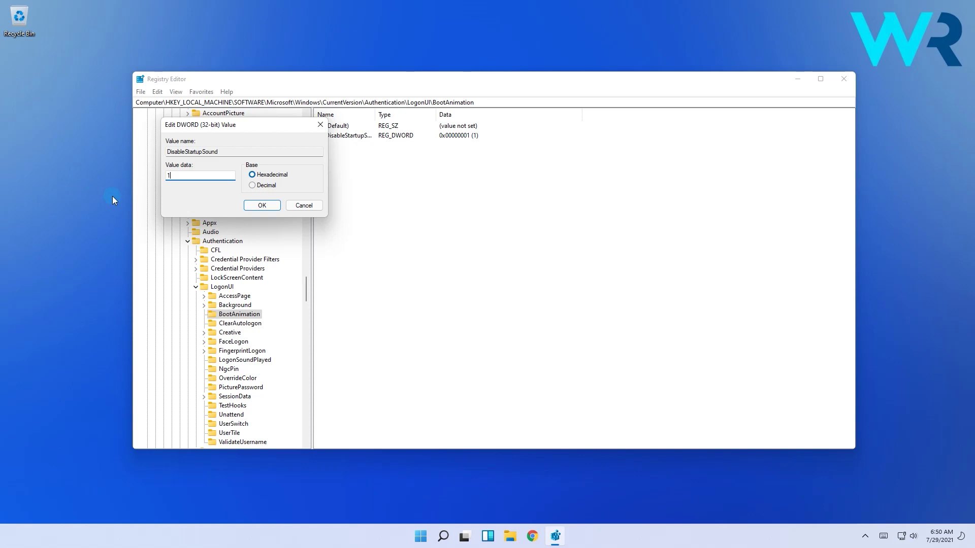
key(BackSpace)
text(0)
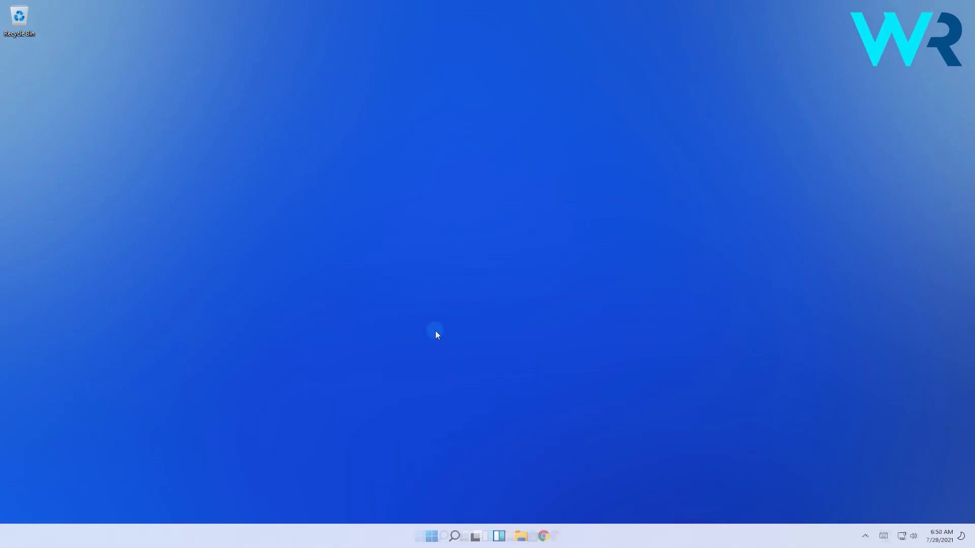
click(431, 538)
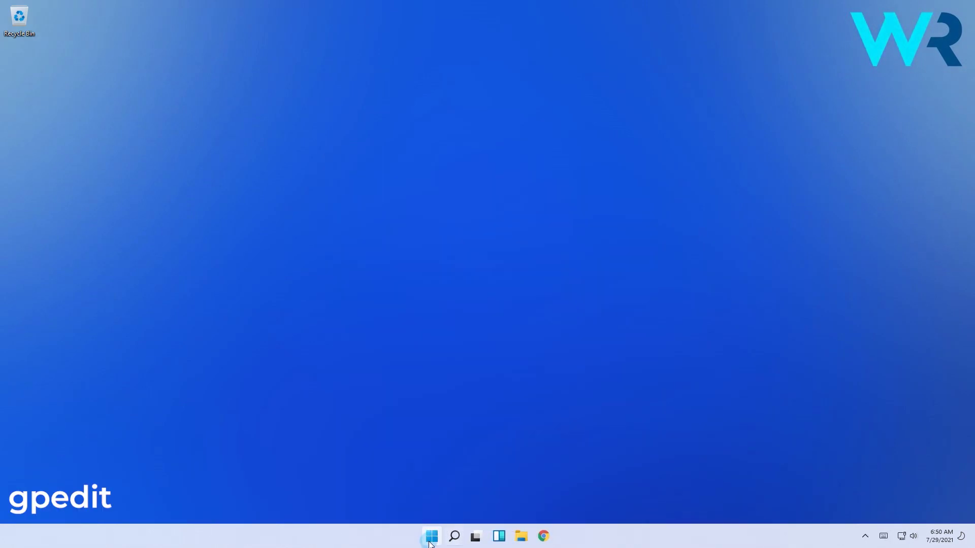
text(gpedit)
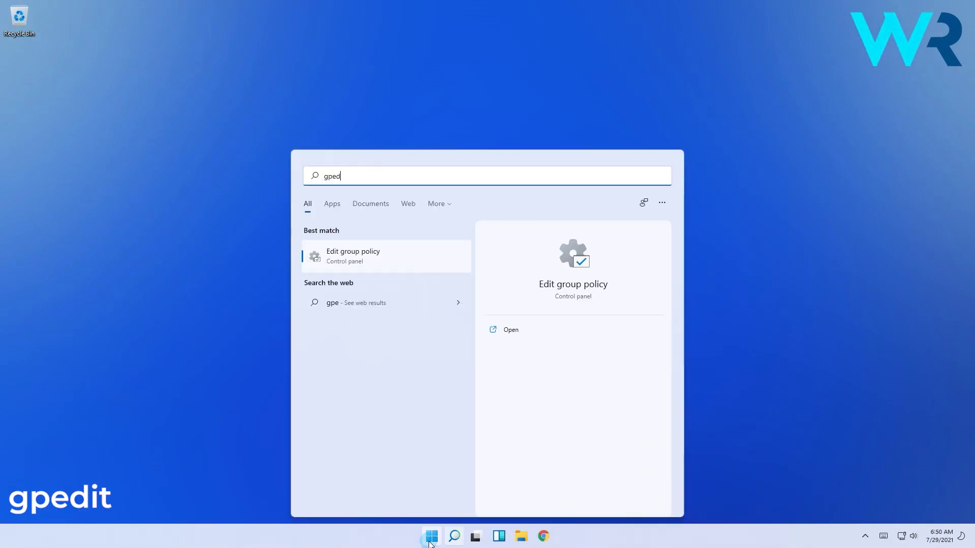
- Open Edit group policy at Computer Configuration > Administrative Templates > System > Logon
click(366, 257)
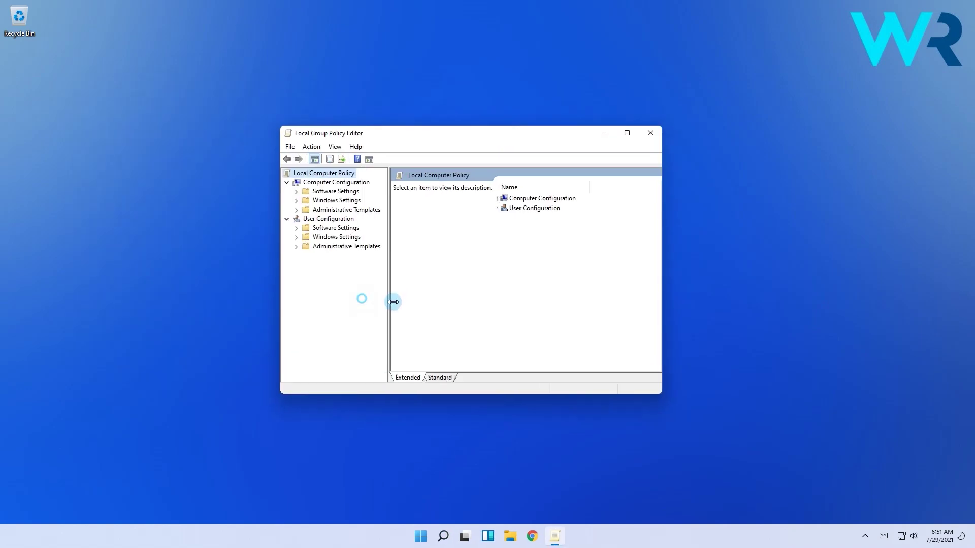
drag(394, 302, 400, 302)
click(333, 181)
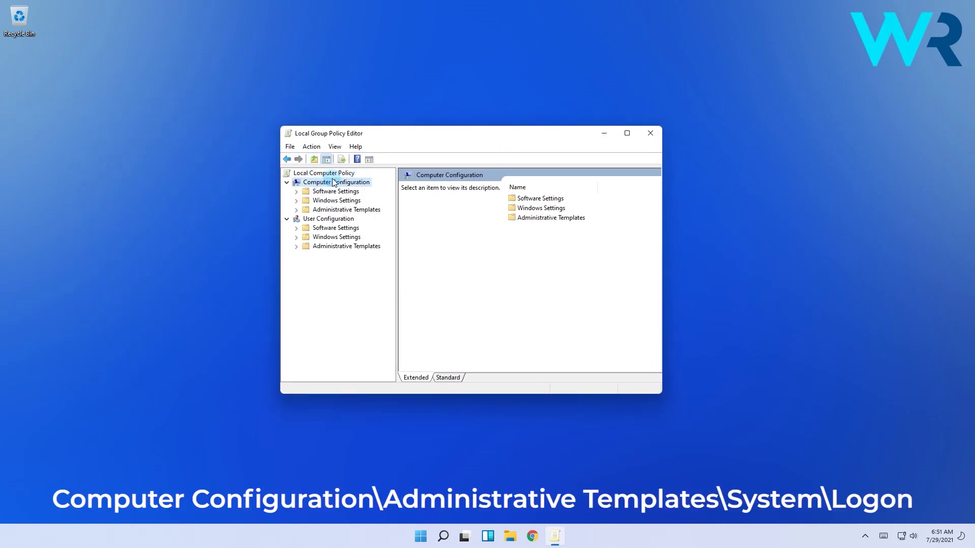
click(314, 211)
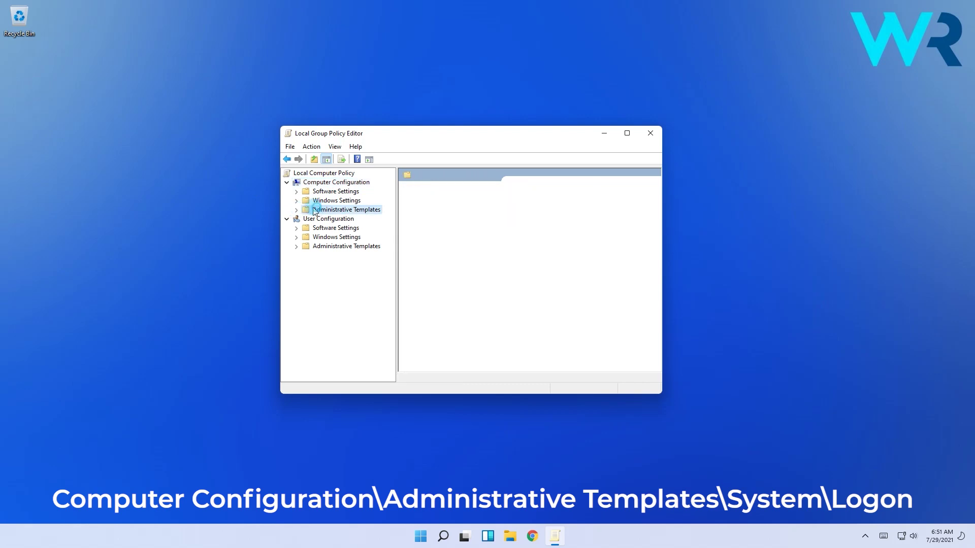
click(296, 209)
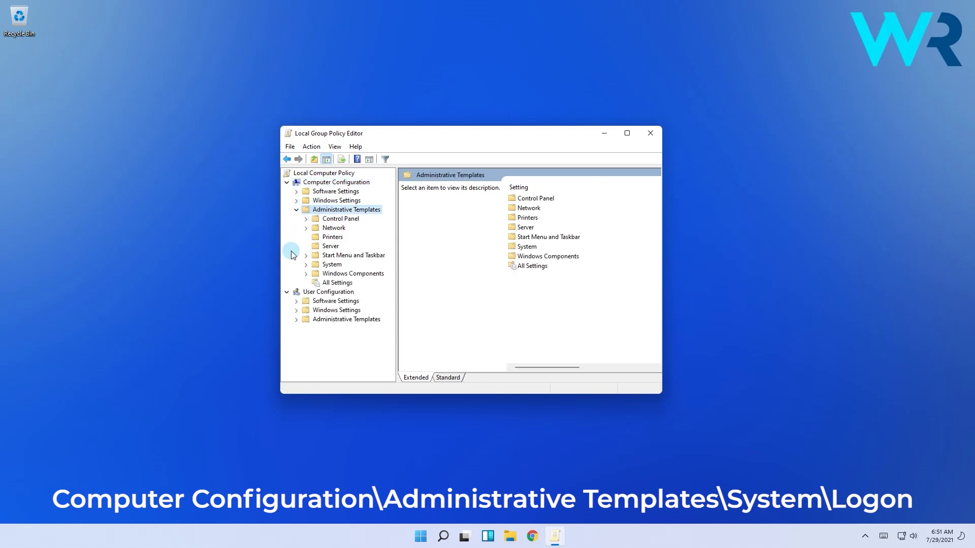
click(332, 265)
scroll(305, 282, down, 4)
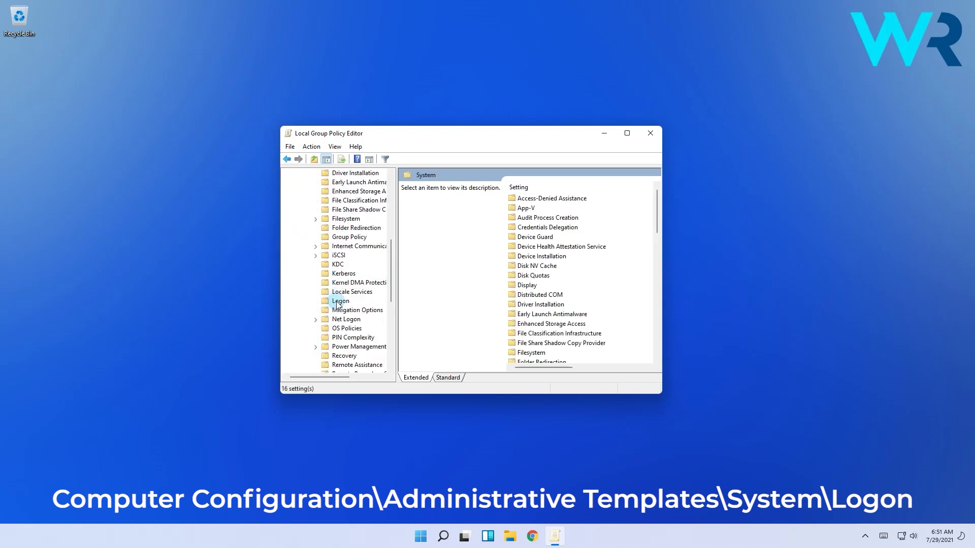
click(339, 301)
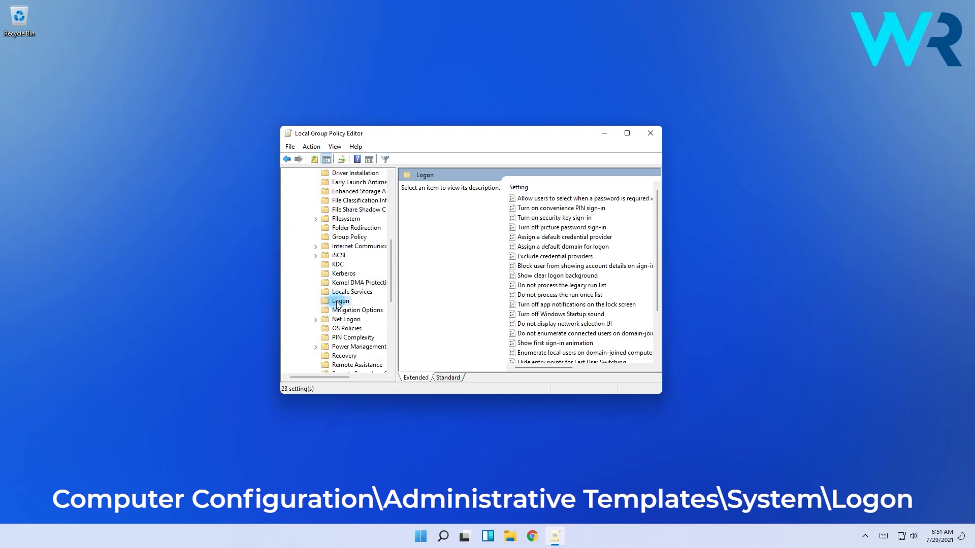
- Try Enabled and Disabled on Turn off Windows Startup sound, then save it as Not Configured
double_click(567, 315)
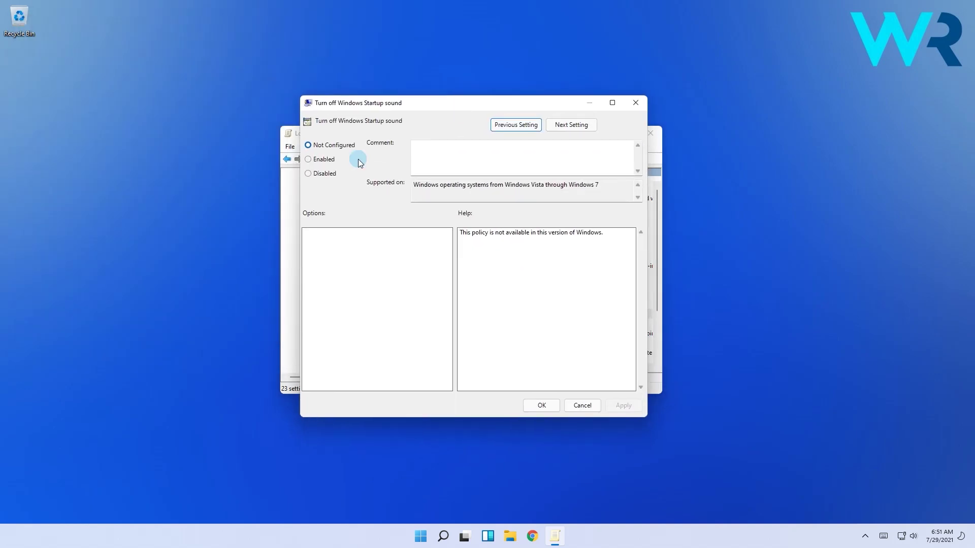
click(309, 159)
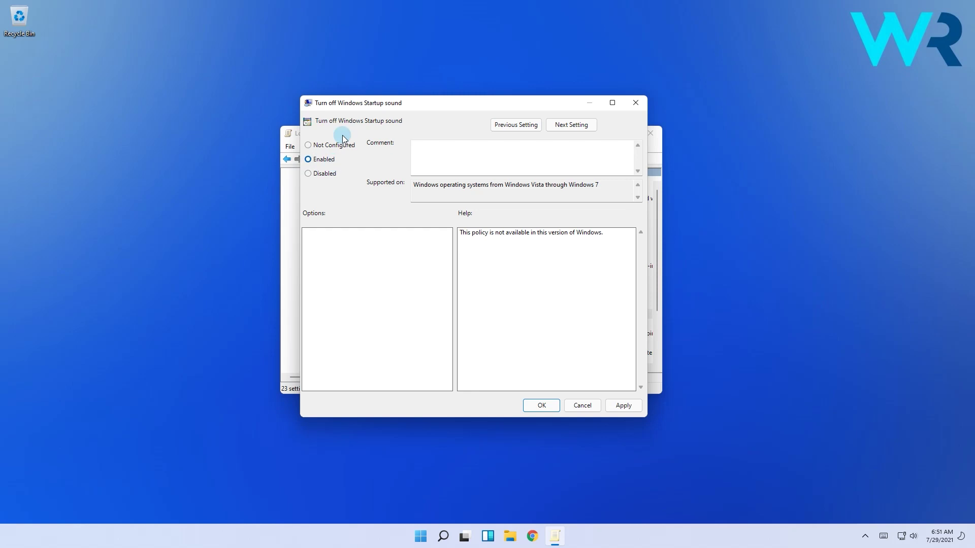
click(623, 404)
click(309, 174)
click(308, 145)
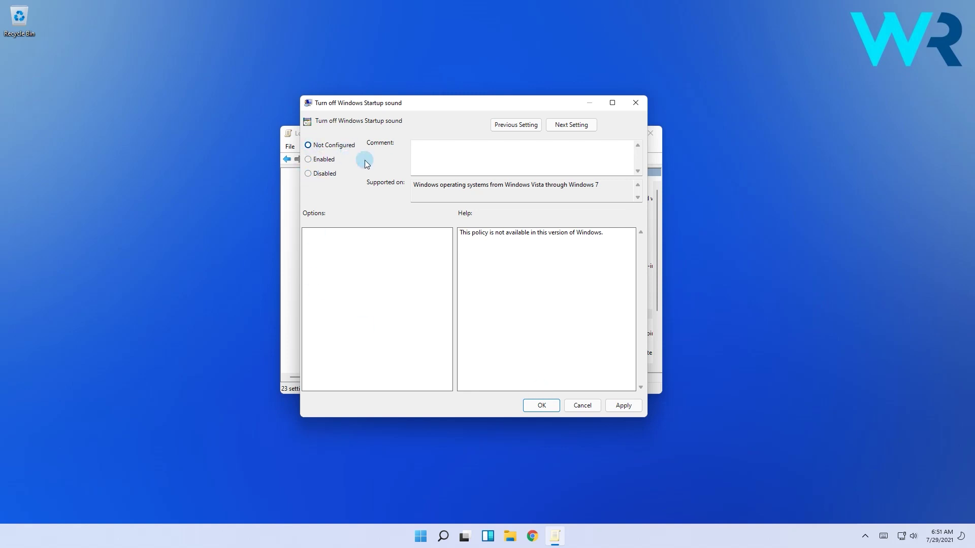
click(623, 405)
click(542, 405)
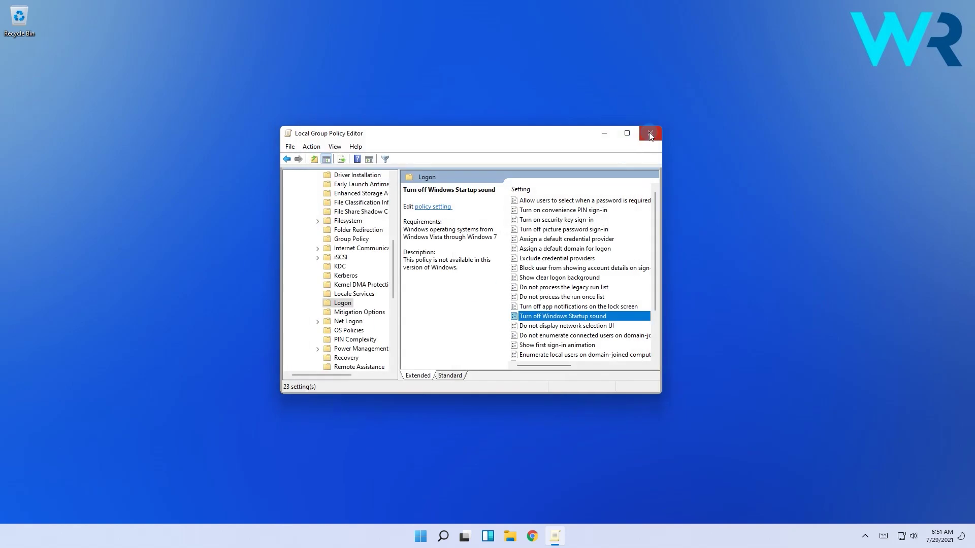
- Close the Local Group Policy Editor window
click(650, 132)
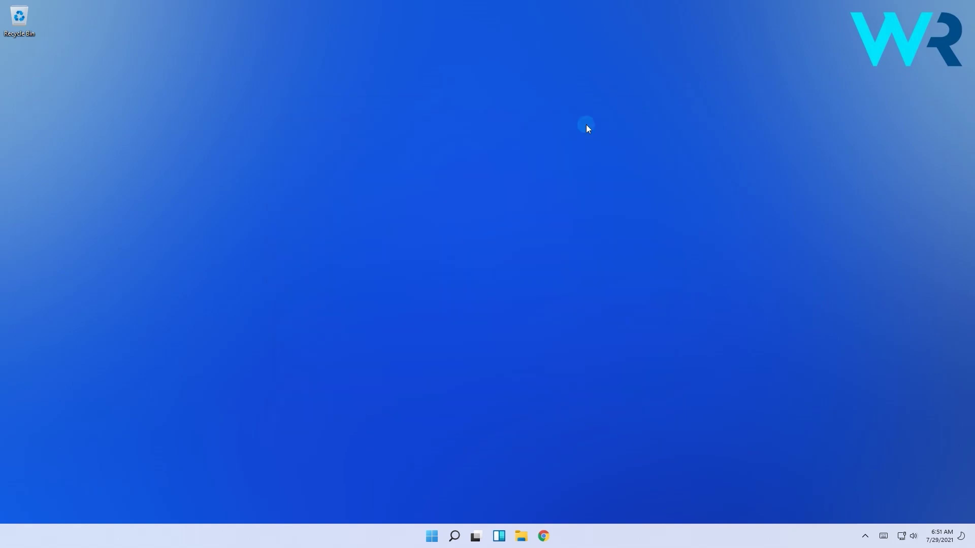